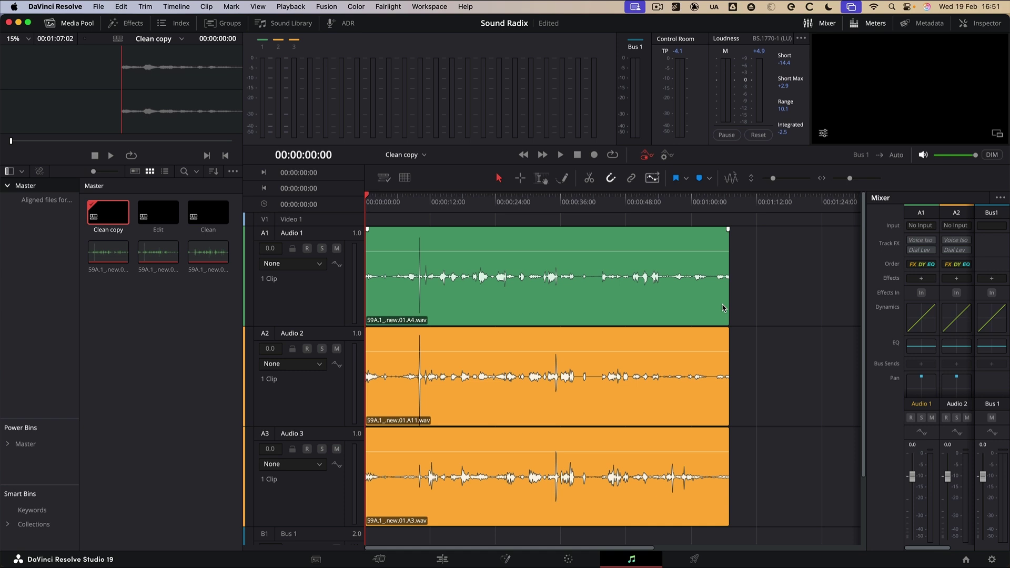
- Look through Audio 1's effects list and the Workflow Integrations menu without adding anything
click(921, 280)
click(921, 281)
click(436, 8)
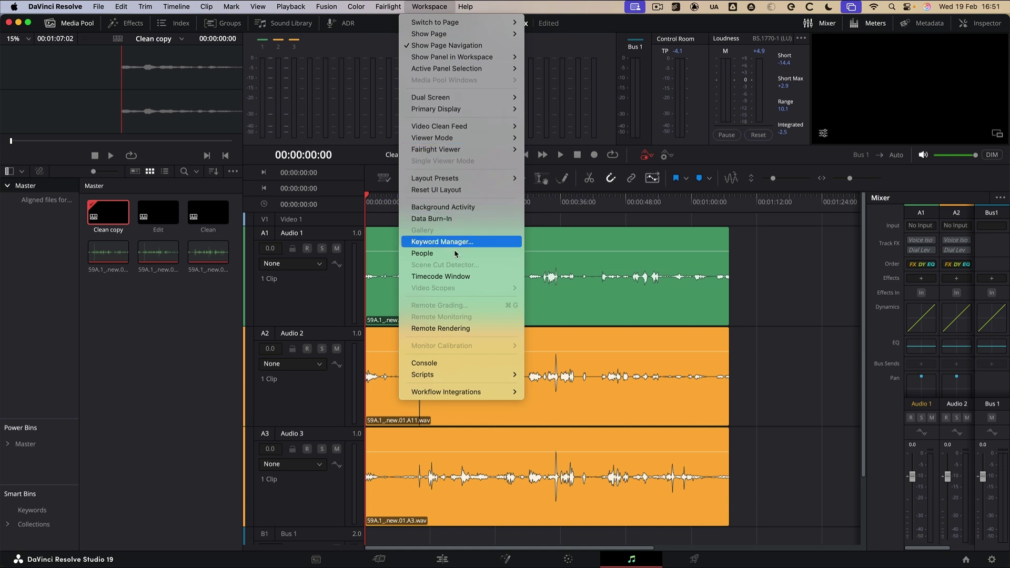
mouse_move(471, 391)
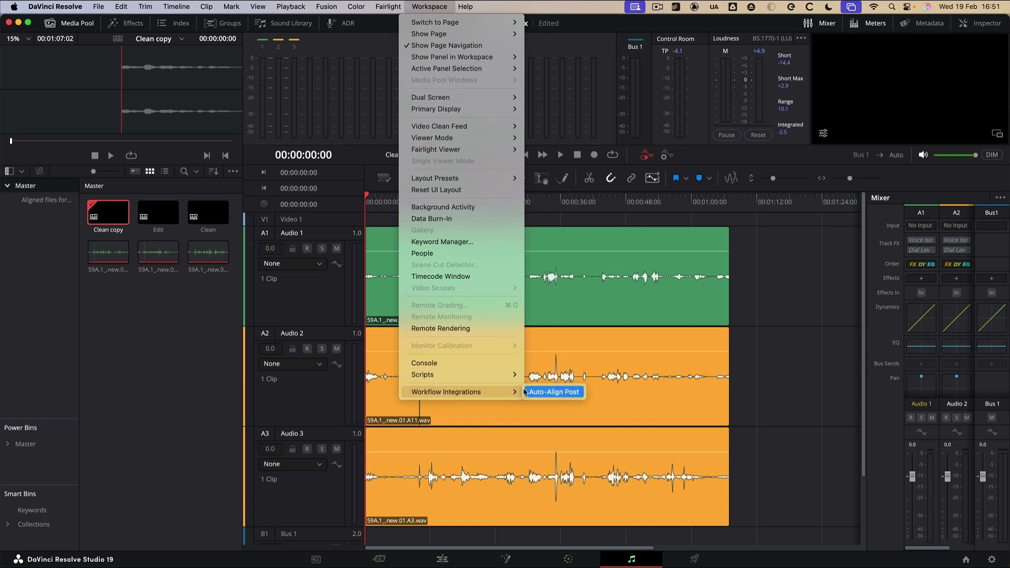
click(756, 288)
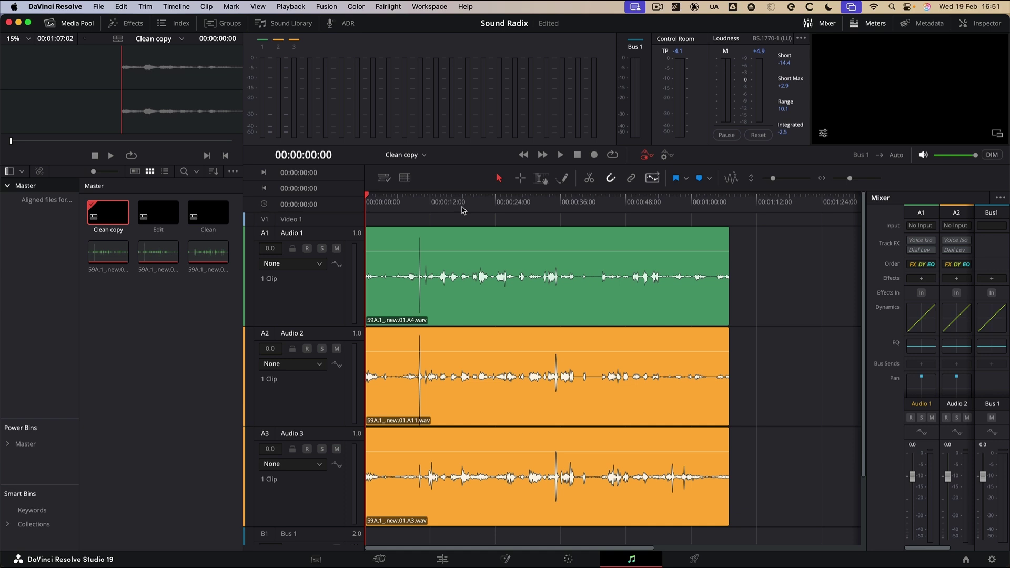
- Audition the unaligned timeline, soloing Audio 1 then Audio 2, and replay from about 00:00:22
key(space)
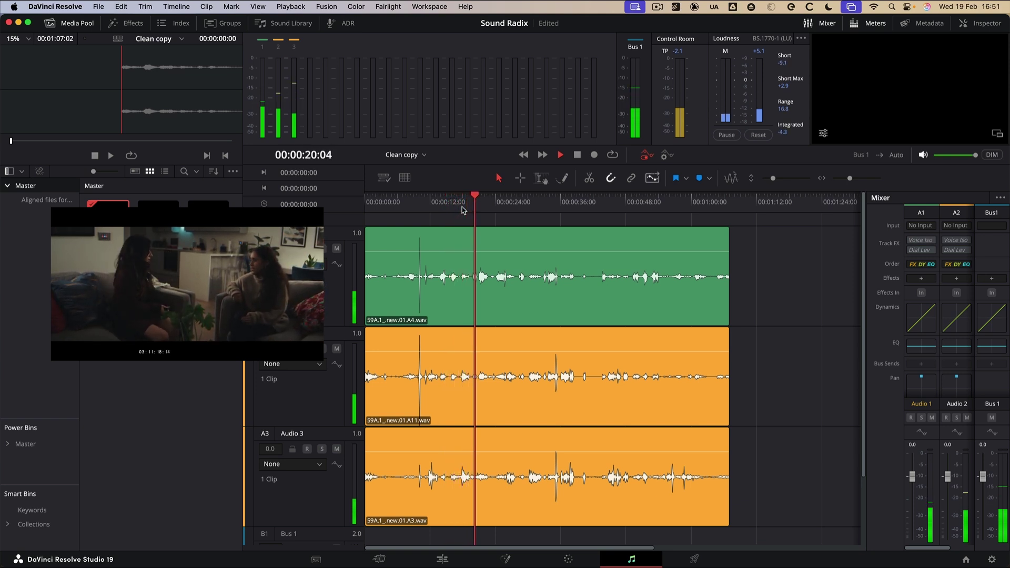
click(323, 251)
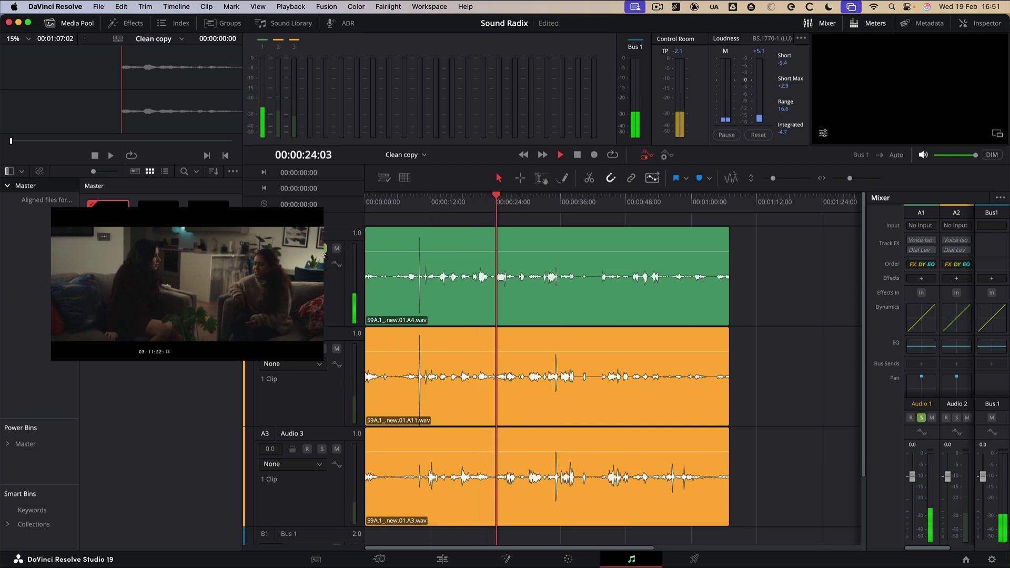
click(323, 348)
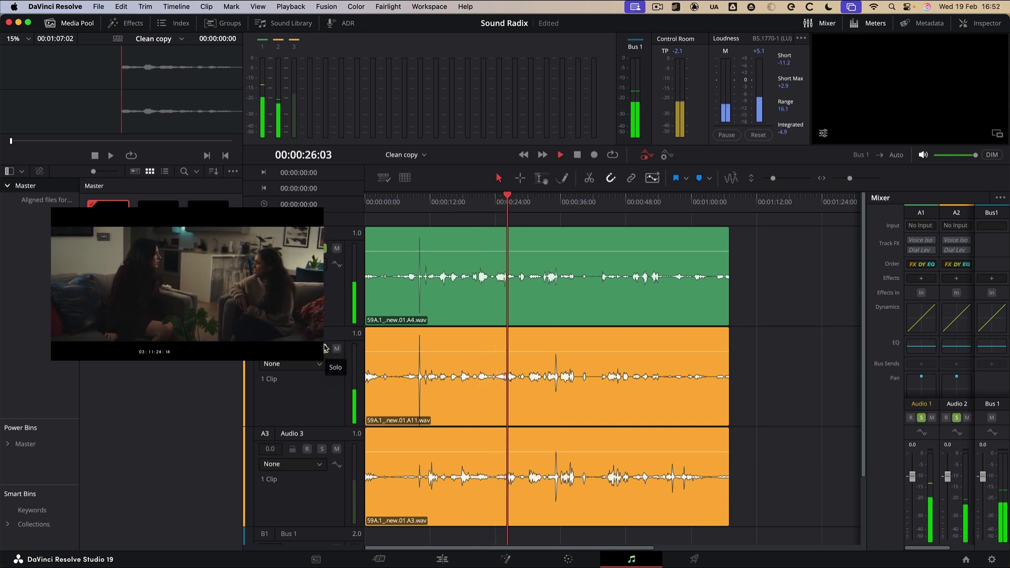
click(325, 252)
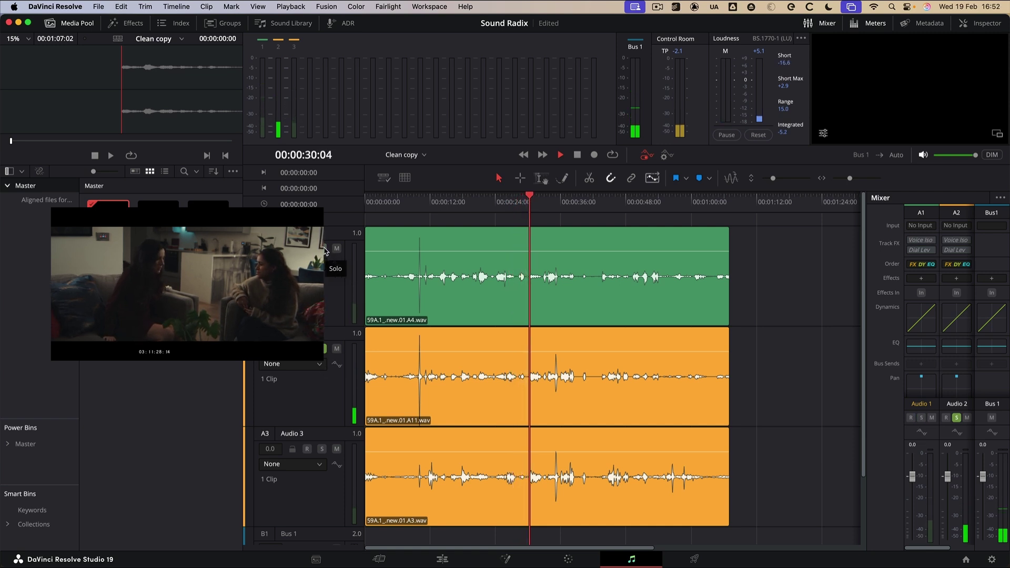
key(space)
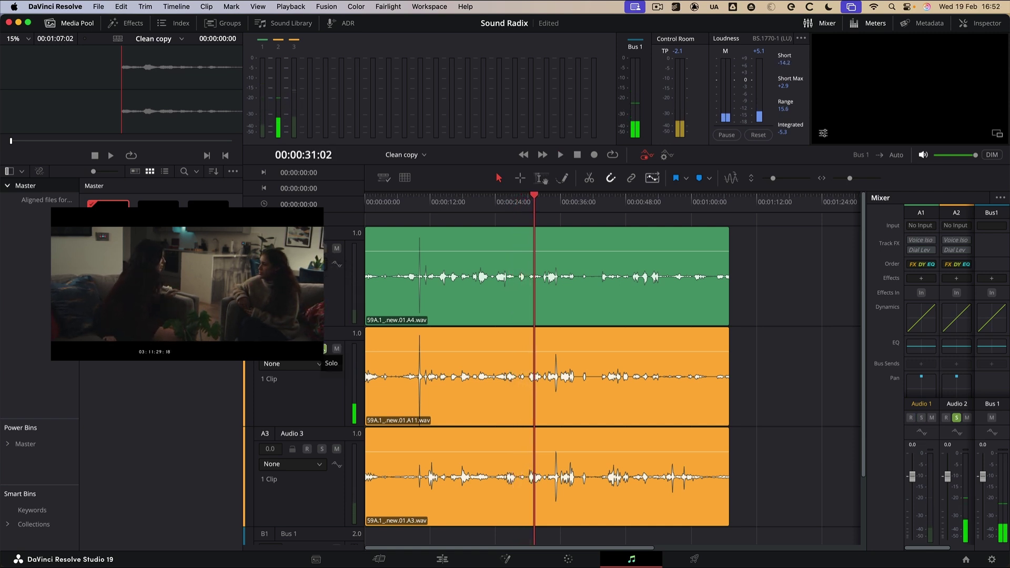
click(323, 348)
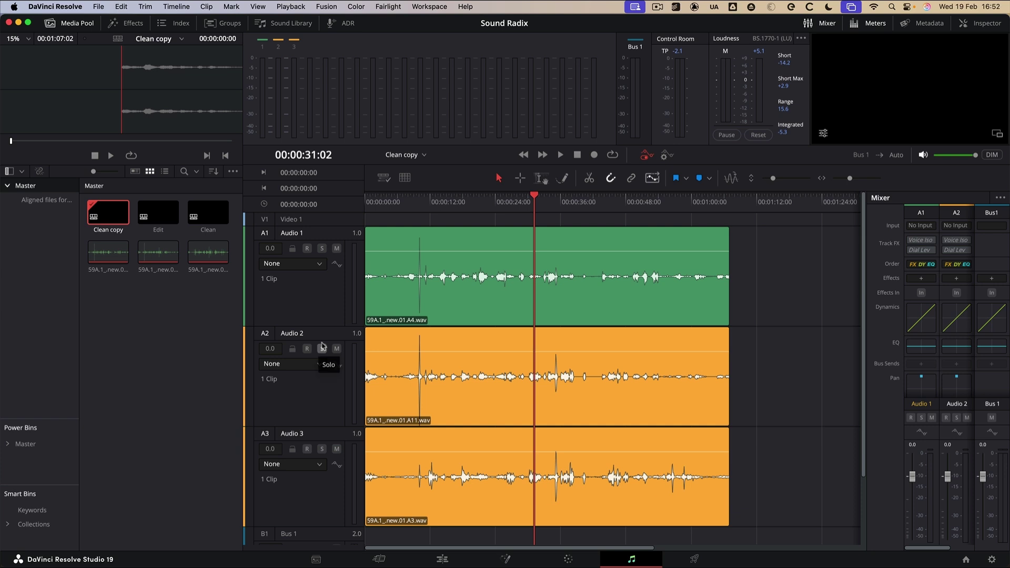
click(488, 204)
key(space)
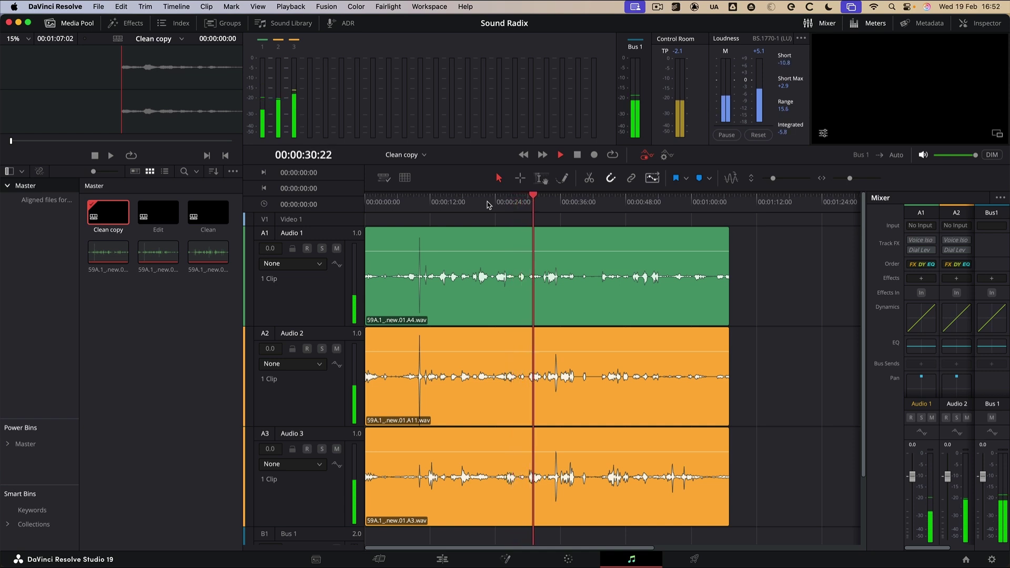
key(space)
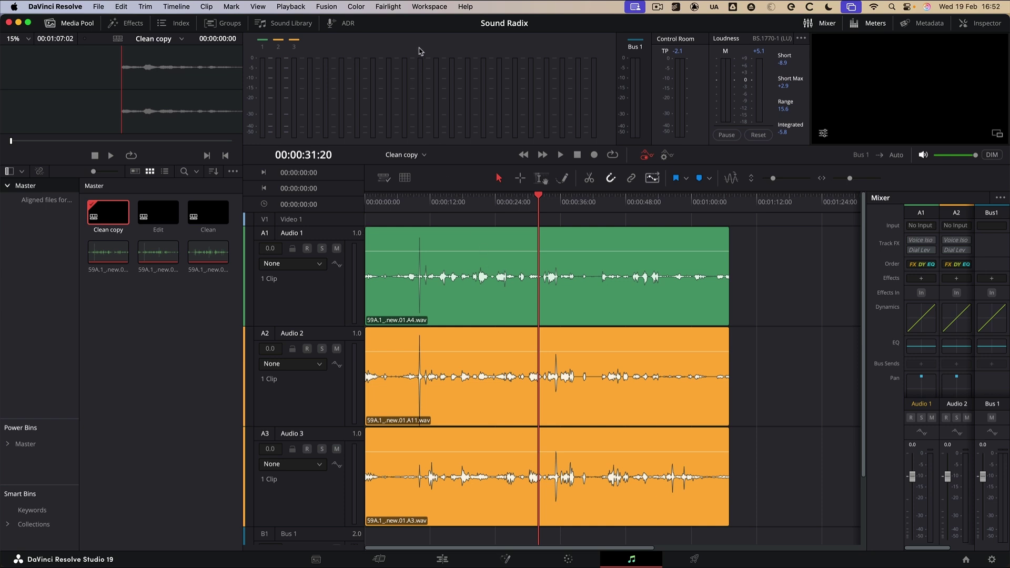
- Launch Auto-Align Post from Workspace > Workflow Integrations
click(444, 7)
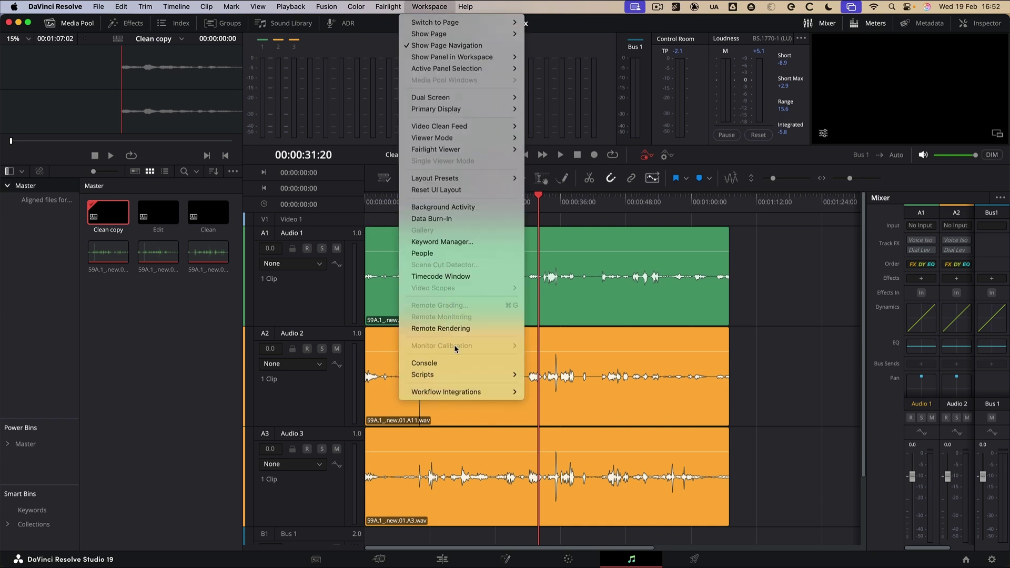
mouse_move(457, 392)
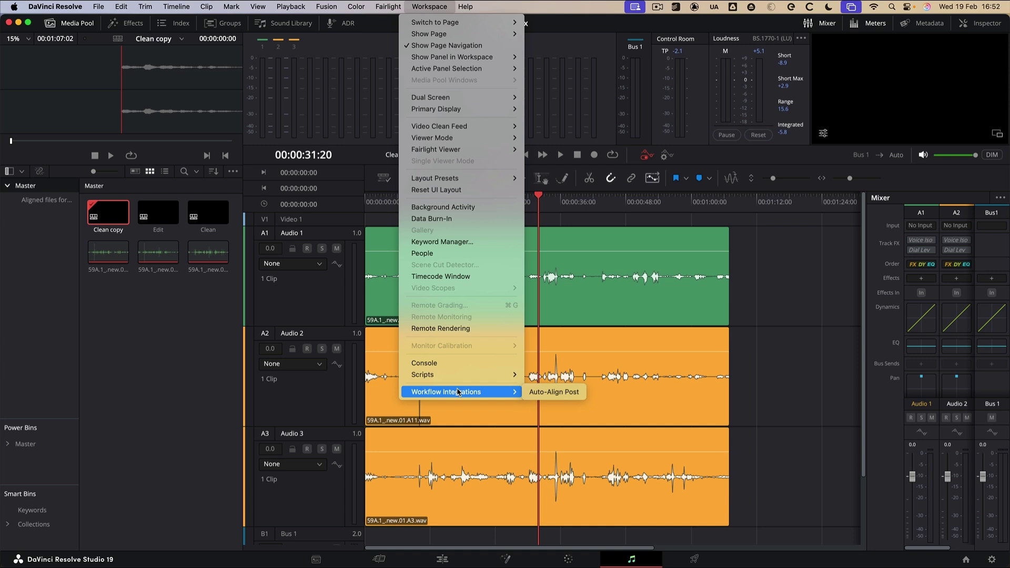
click(537, 392)
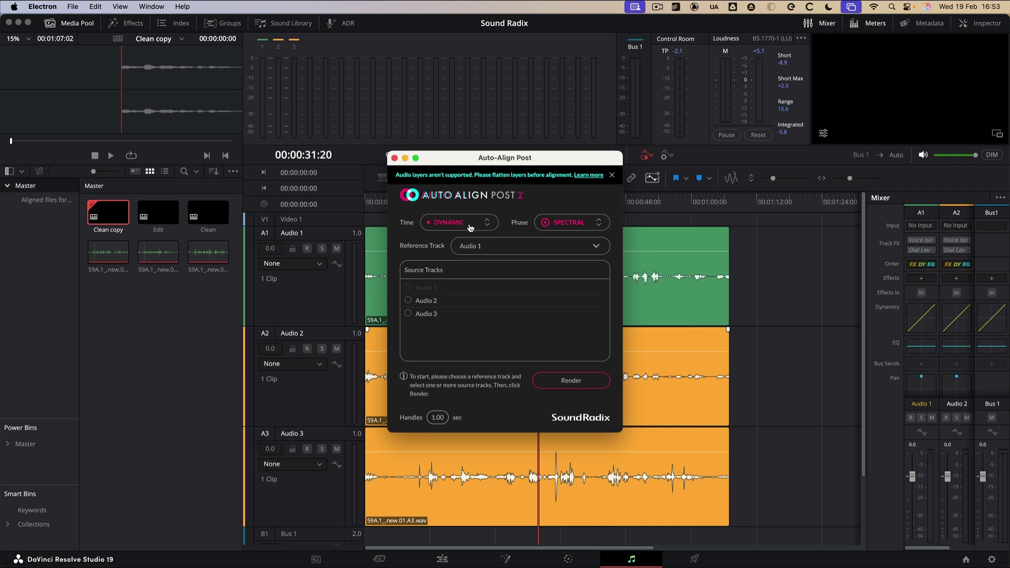
- Keep SPECTRAL phase correction, tick Audio 2 and Audio 3 as source tracks, and render
click(576, 226)
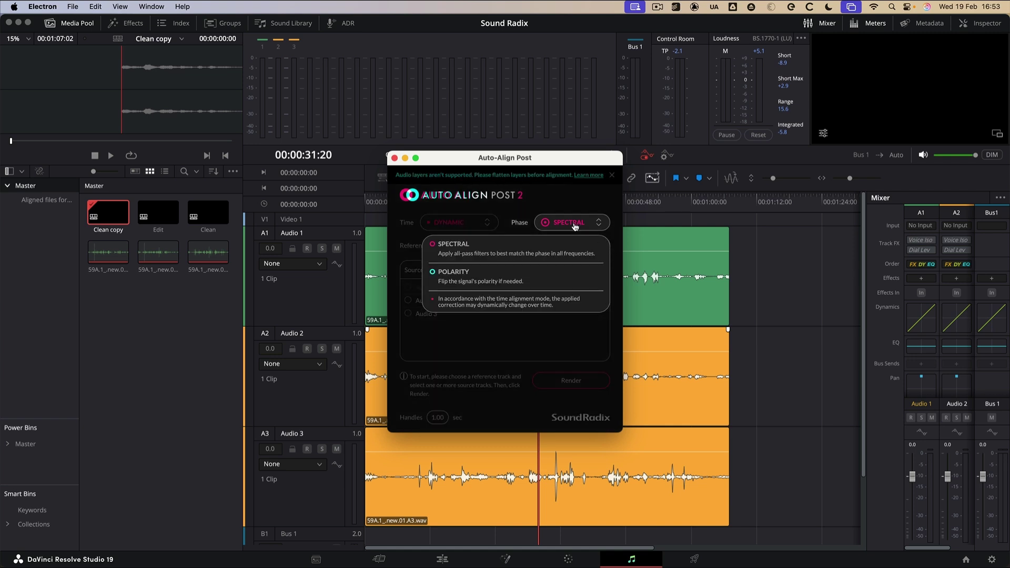
click(557, 203)
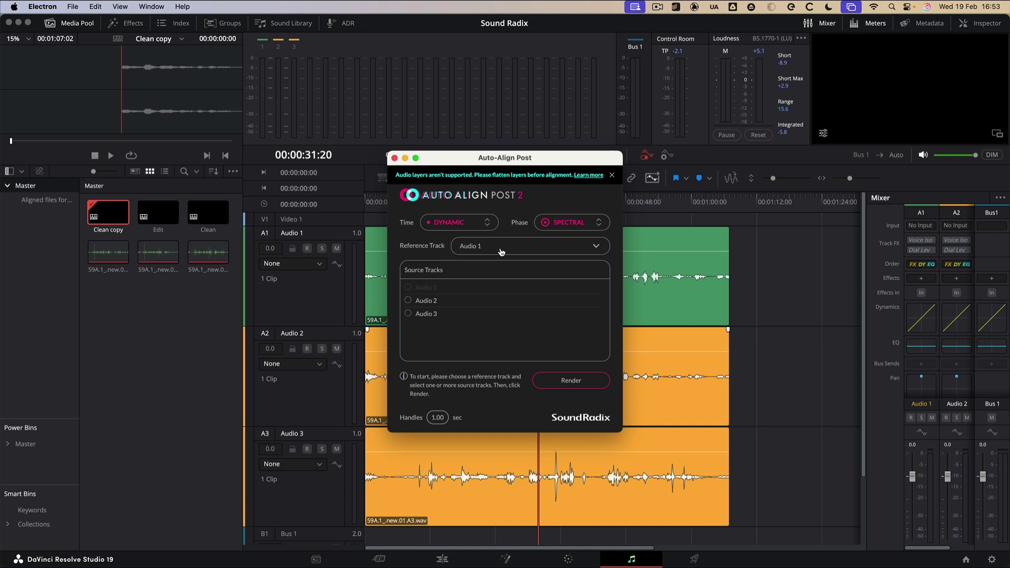
click(408, 300)
click(409, 315)
click(565, 387)
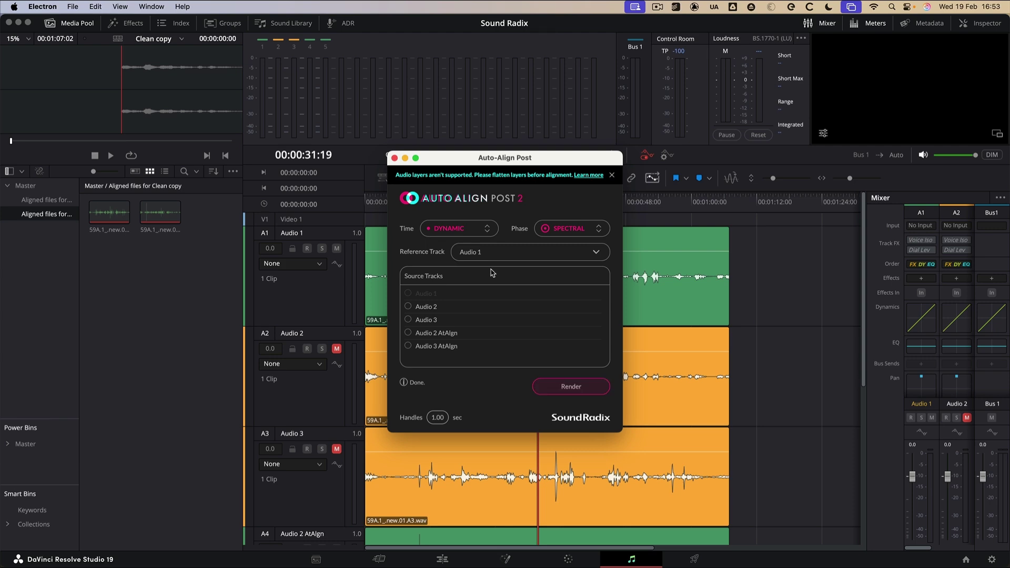
- Close the Auto-Align Post window, check the A4/A5 AtAlgn tracks, and briefly play the Clean copy timeline
click(395, 158)
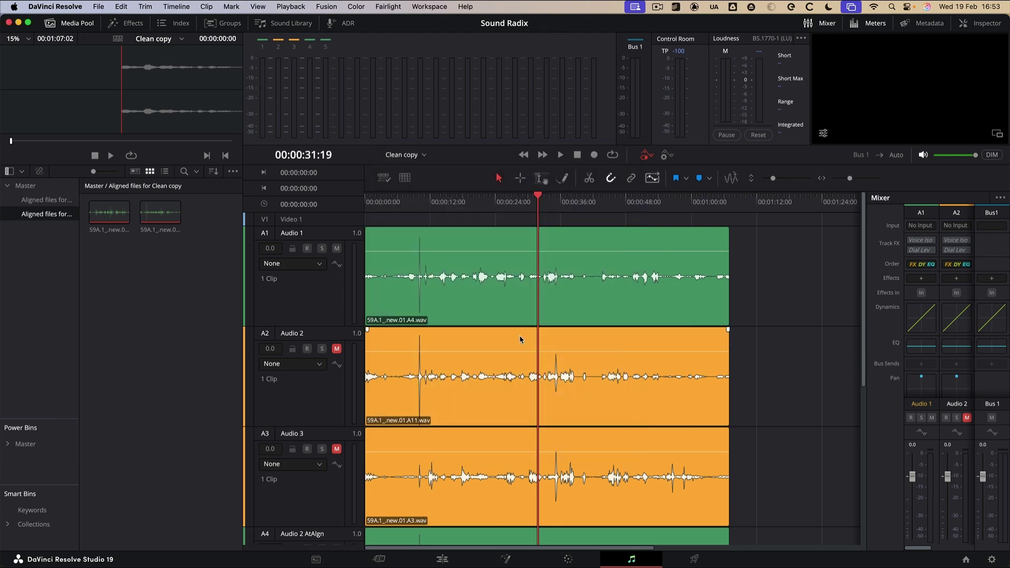
scroll(394, 413, down, 5)
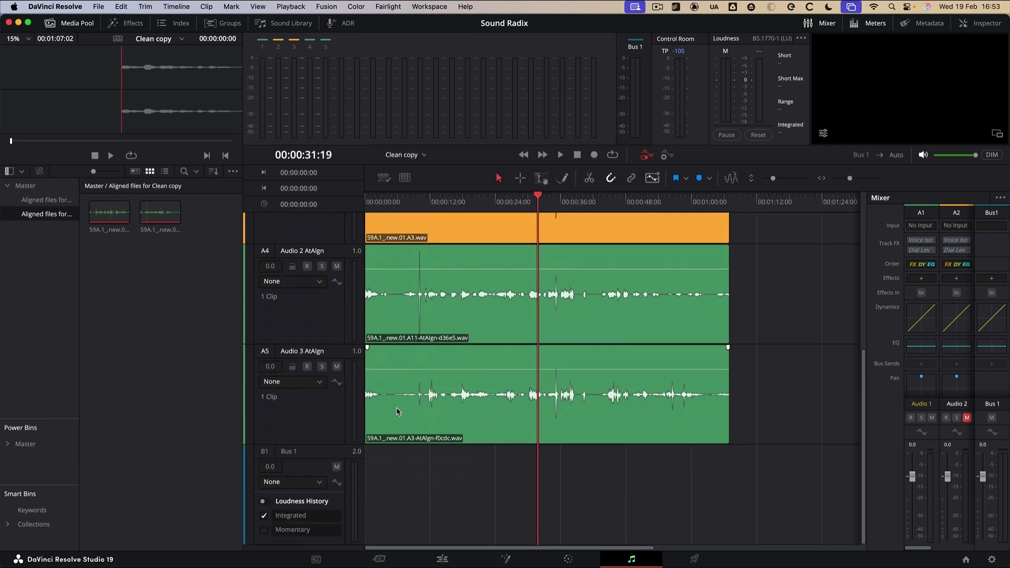
scroll(427, 411, up, 5)
scroll(427, 411, down, 5)
scroll(427, 412, up, 5)
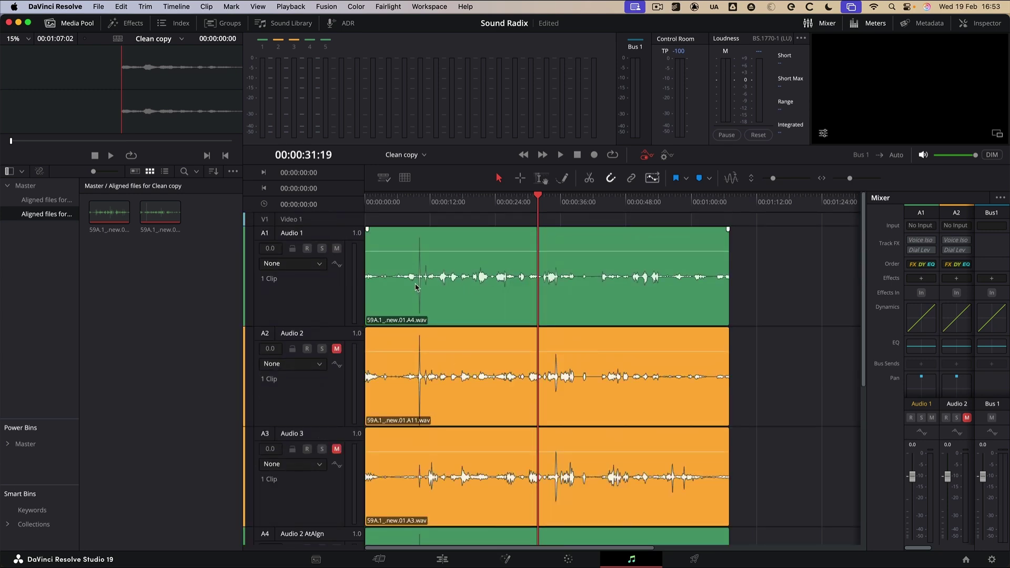
scroll(587, 316, down, 3)
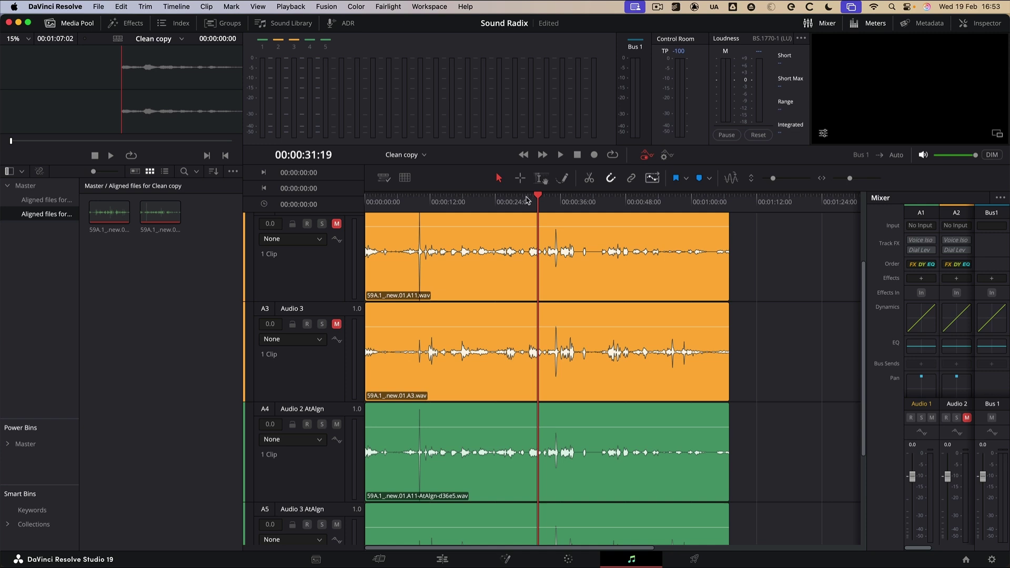
key(space)
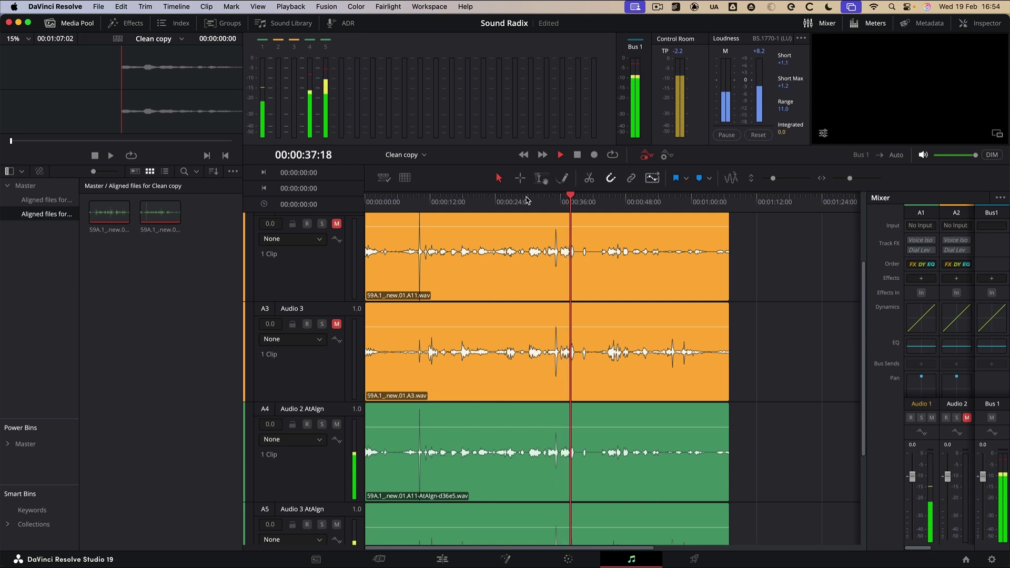
key(space)
- Switch to the Clean timeline and play it from about 23 seconds, then stop
click(417, 154)
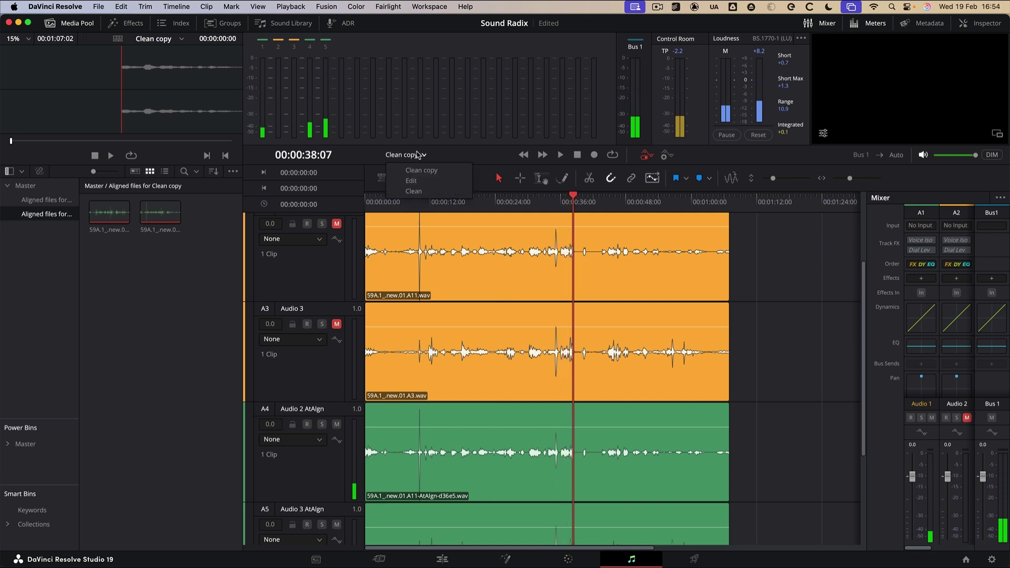
click(415, 192)
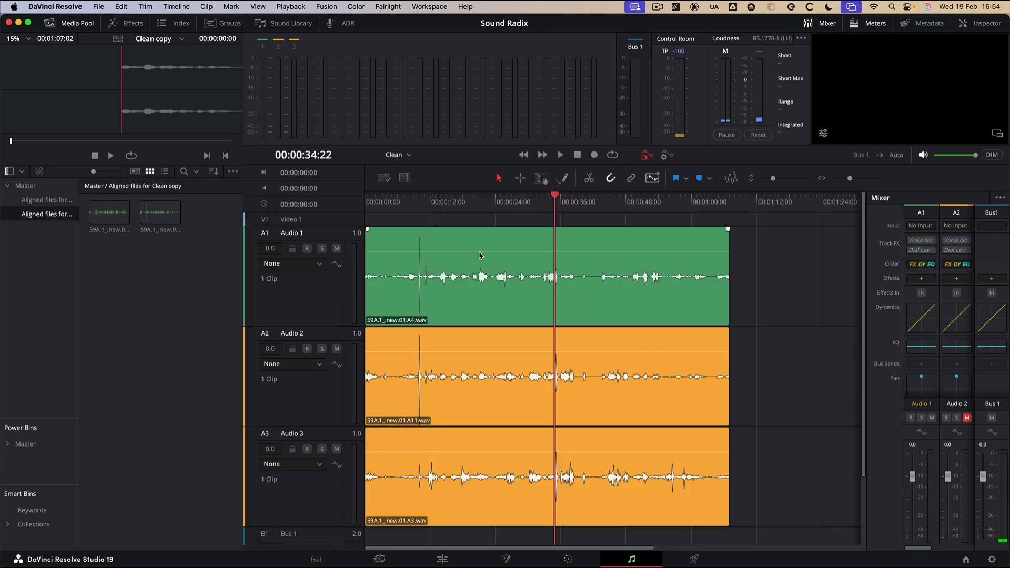
click(495, 206)
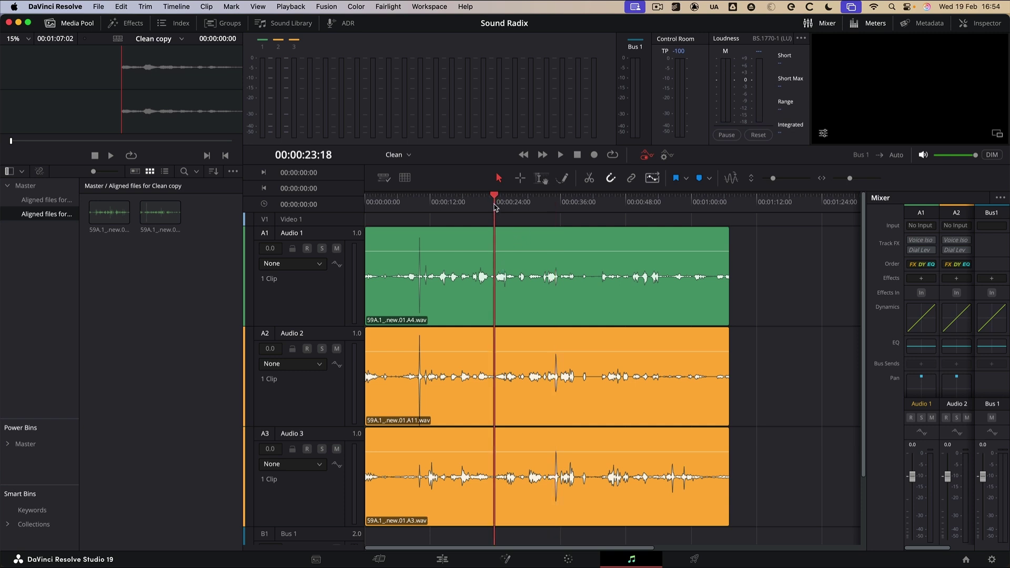
key(space)
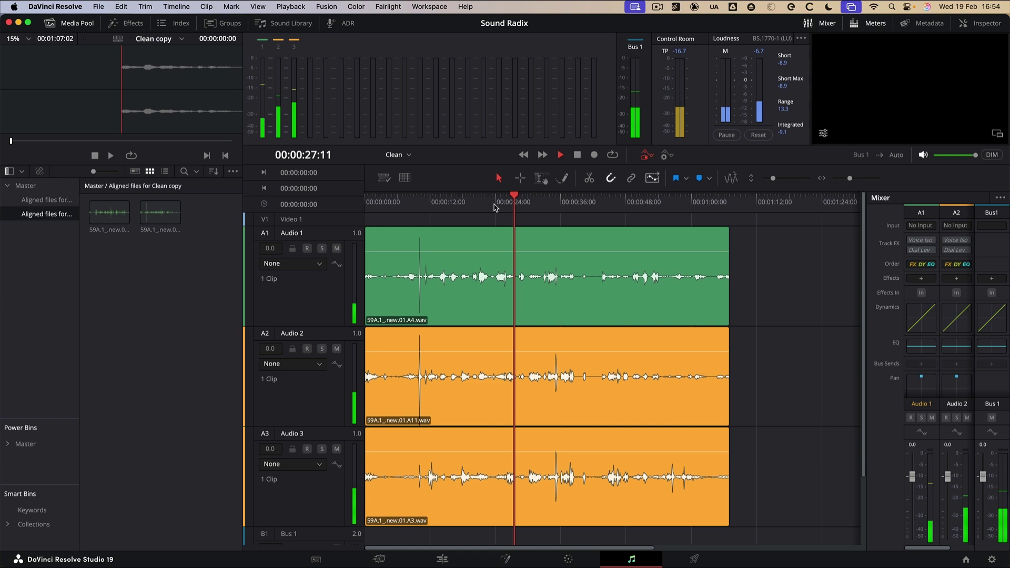
key(space)
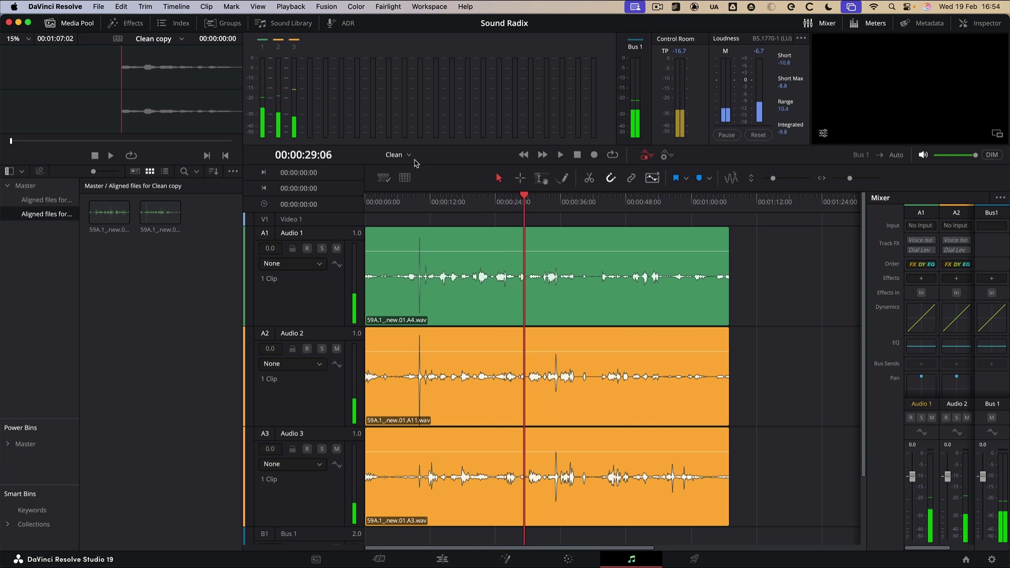
- Switch to the Edit timeline and play it from about 24 seconds
click(408, 155)
click(407, 191)
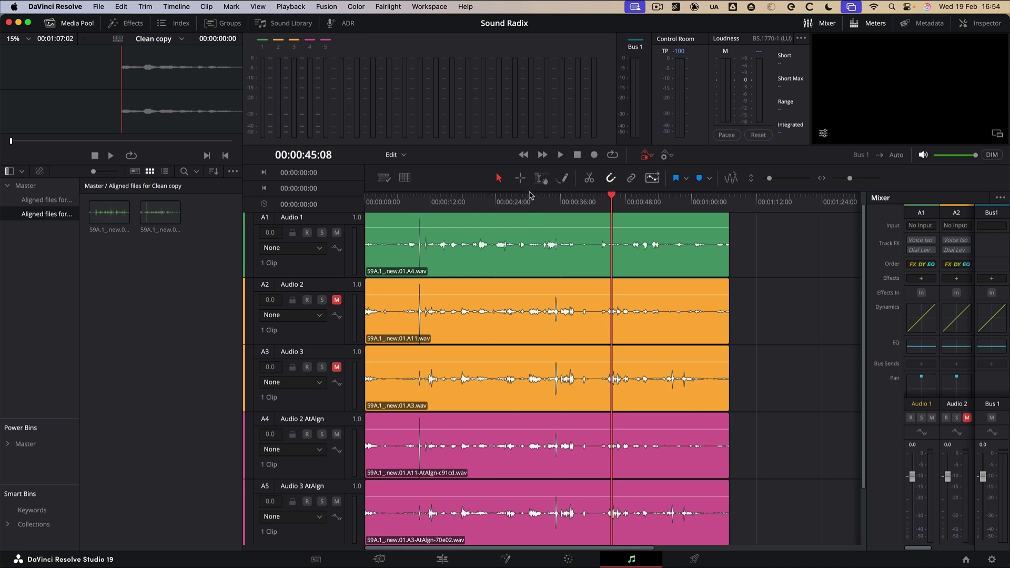
click(500, 197)
key(space)
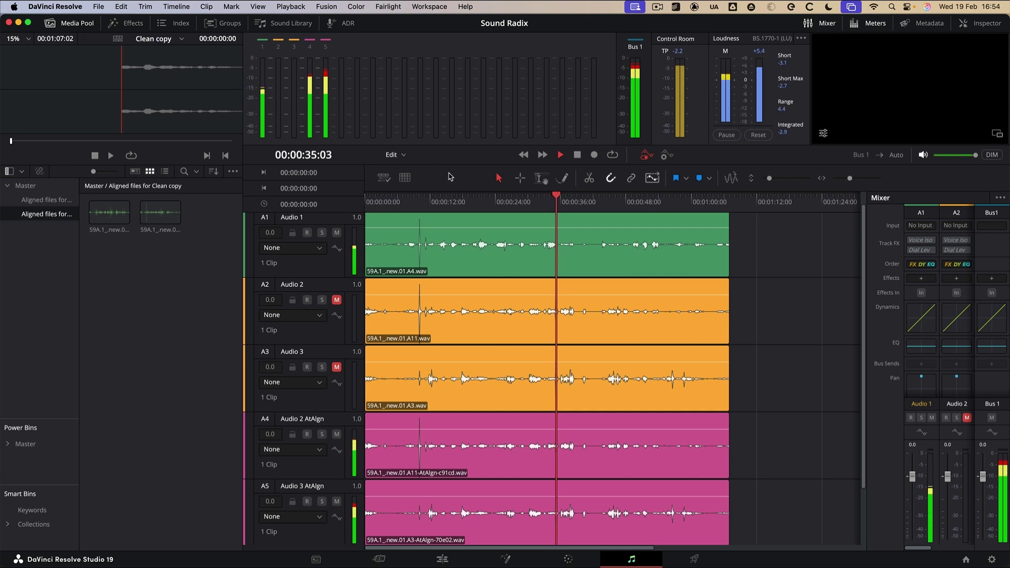
- Return to the Clean timeline and play it again from about 23 seconds
click(402, 155)
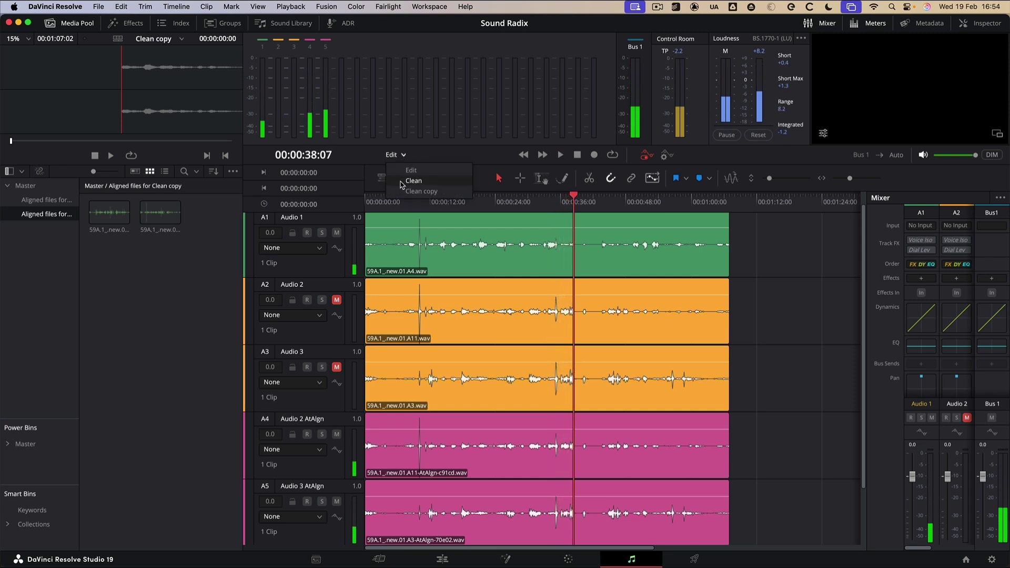
click(403, 181)
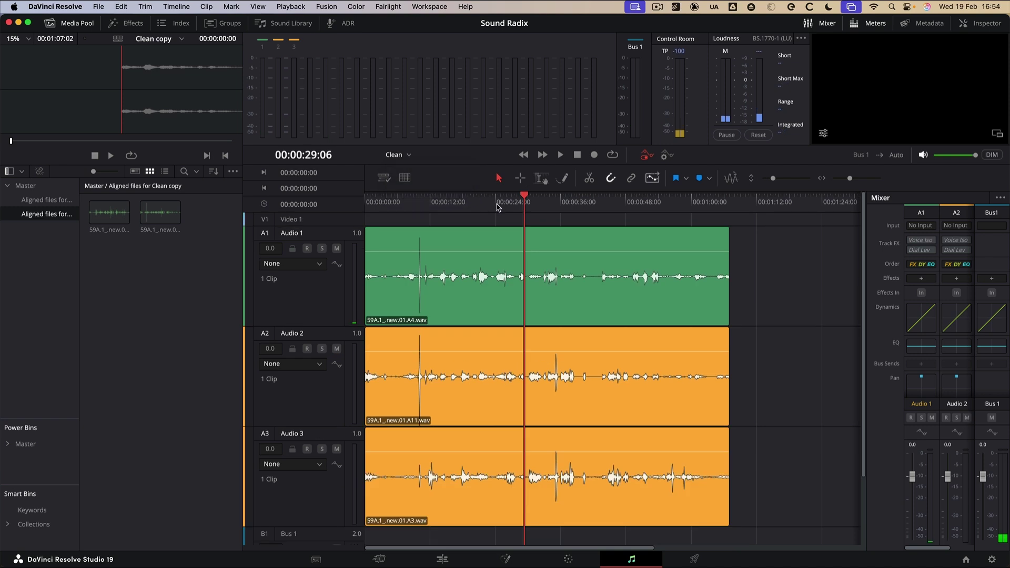
click(495, 203)
key(space)
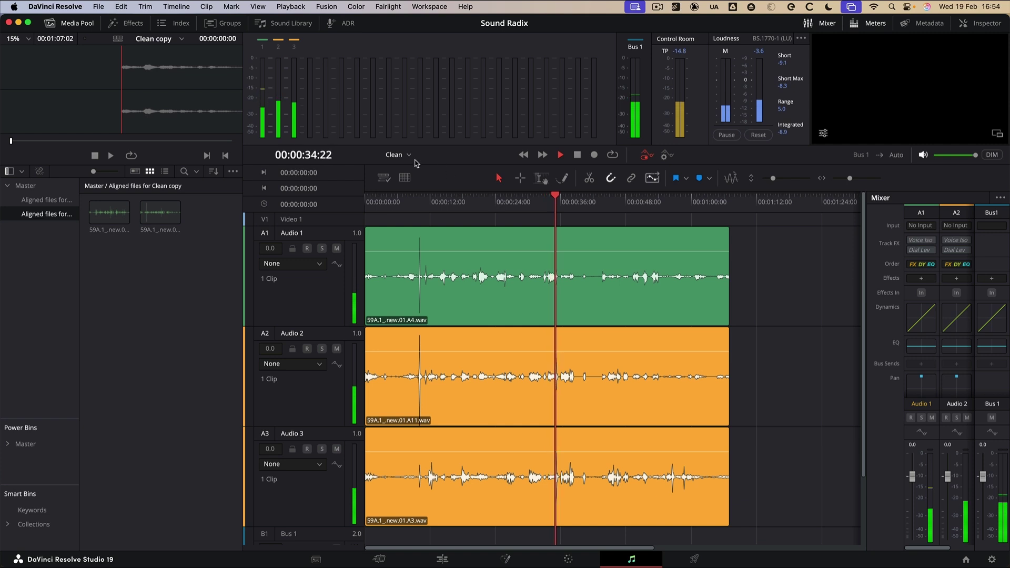
- Go back to the Edit timeline and replay it from about 24 seconds
click(398, 155)
click(412, 180)
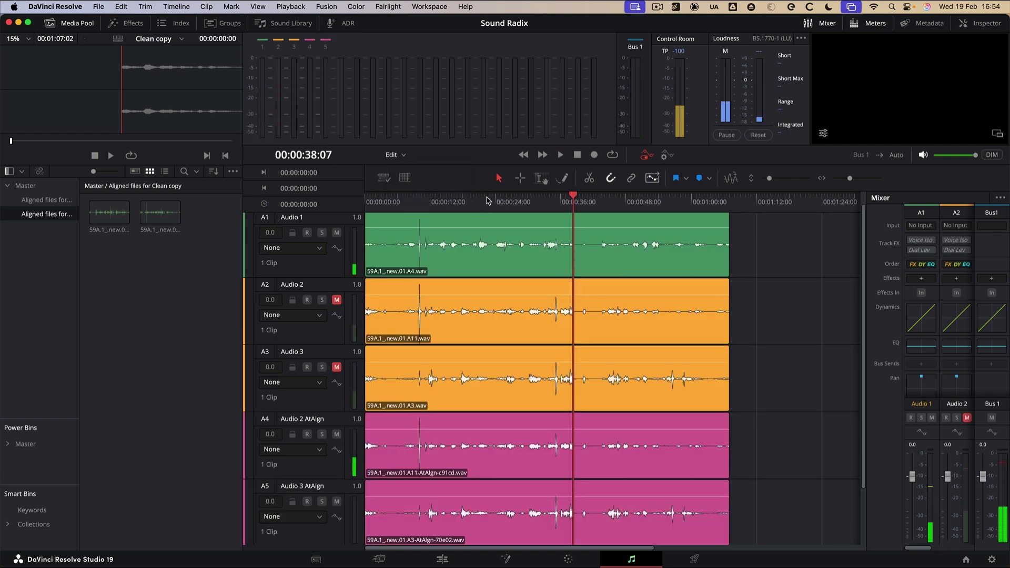
click(506, 202)
click(497, 203)
key(space)
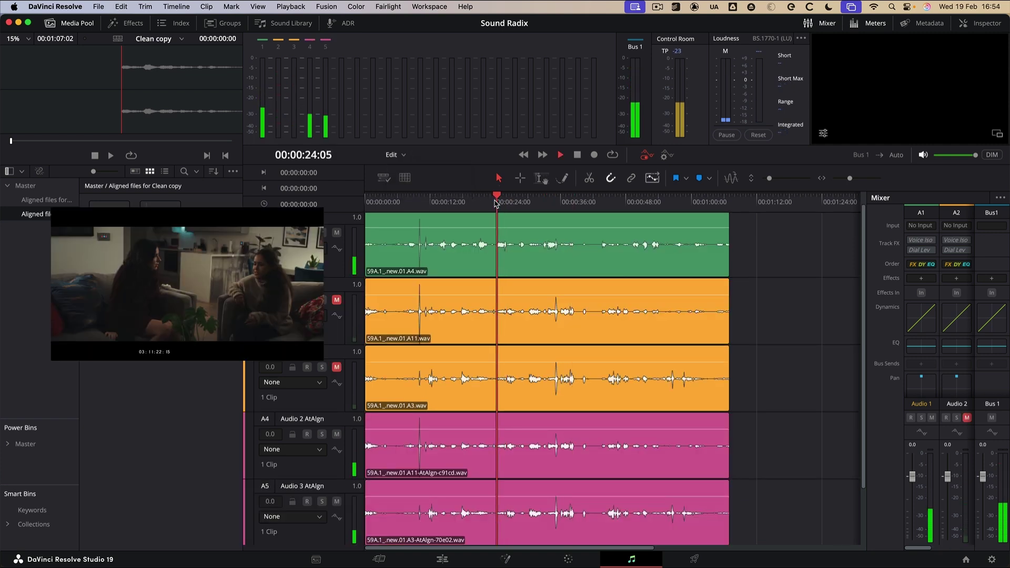